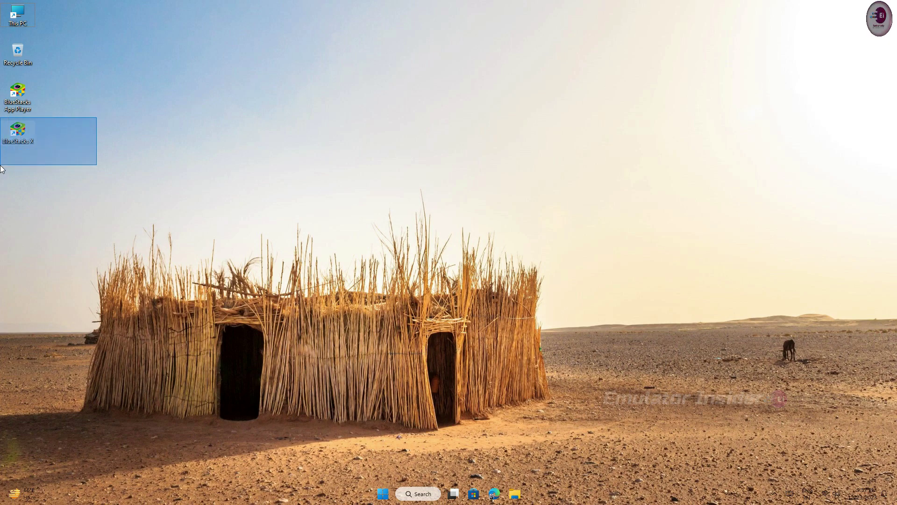
Launch BlueStacks X, start the App Player from it and close the BlueStacks X window
key("Return")
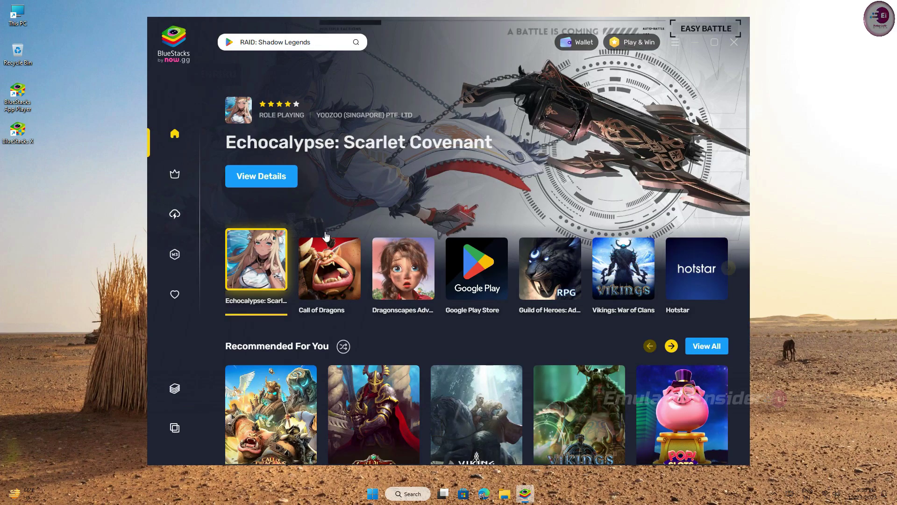
scroll(450, 257, "down", 5)
scroll(451, 257, "up", 6)
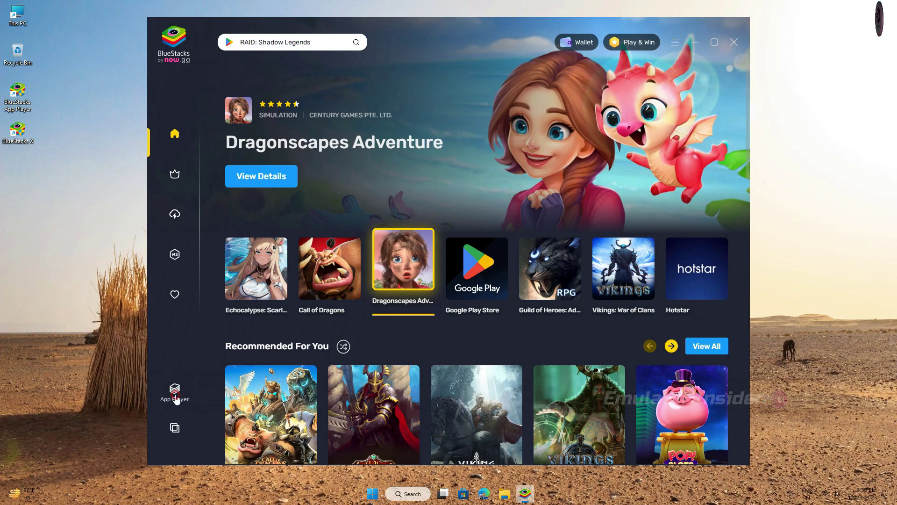
left_click(177, 398)
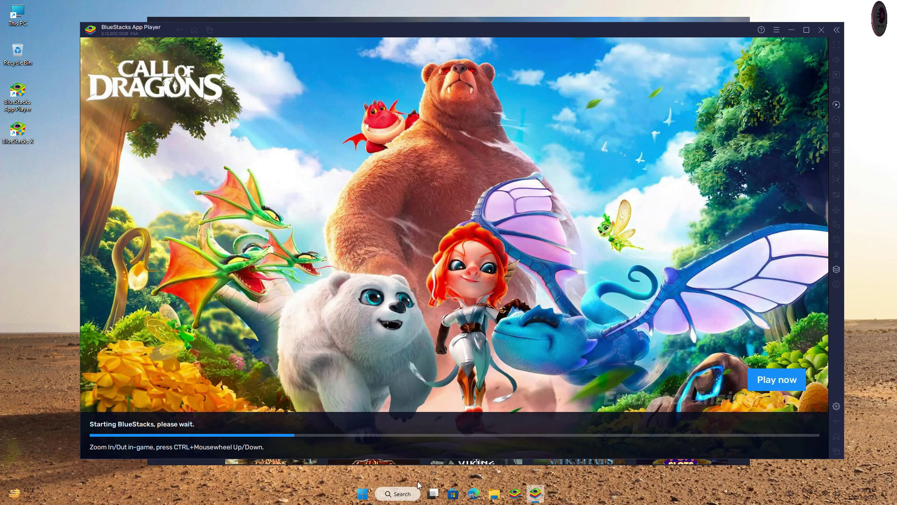
left_click(483, 19)
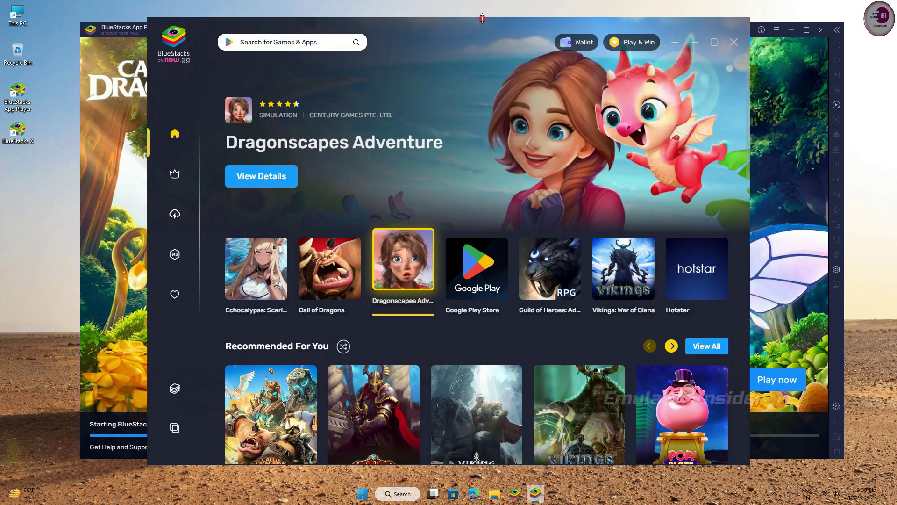
left_click(734, 42)
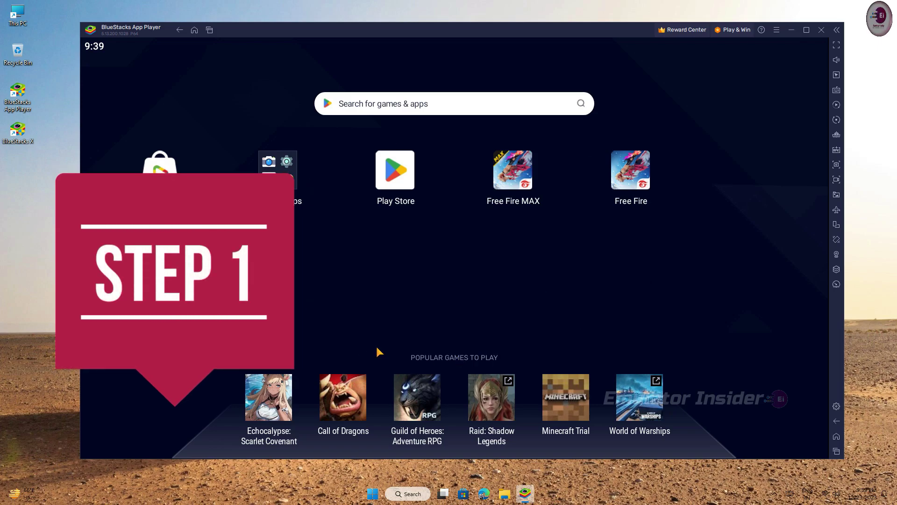
In the Performance settings, choose High (4 Cores) for CPU, Enhanced (4 GB) for memory and High Performance as the performance mode
left_click(778, 30)
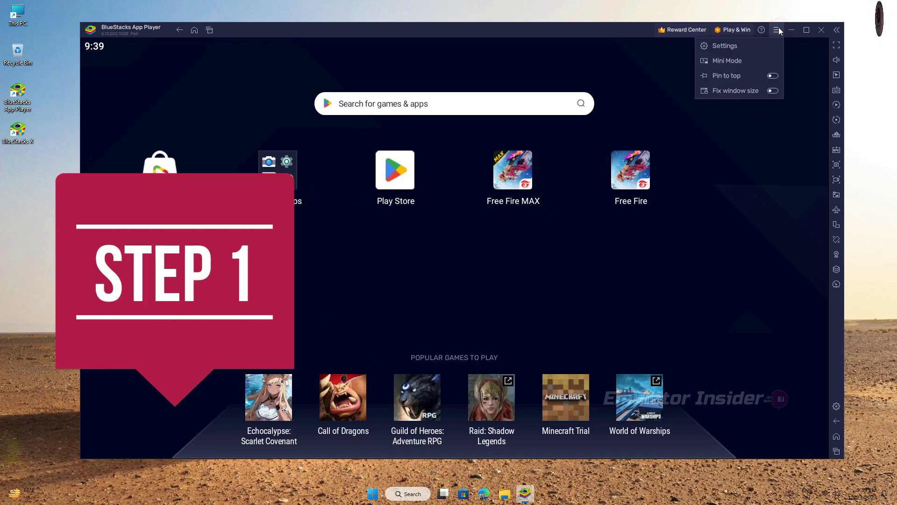
left_click(738, 47)
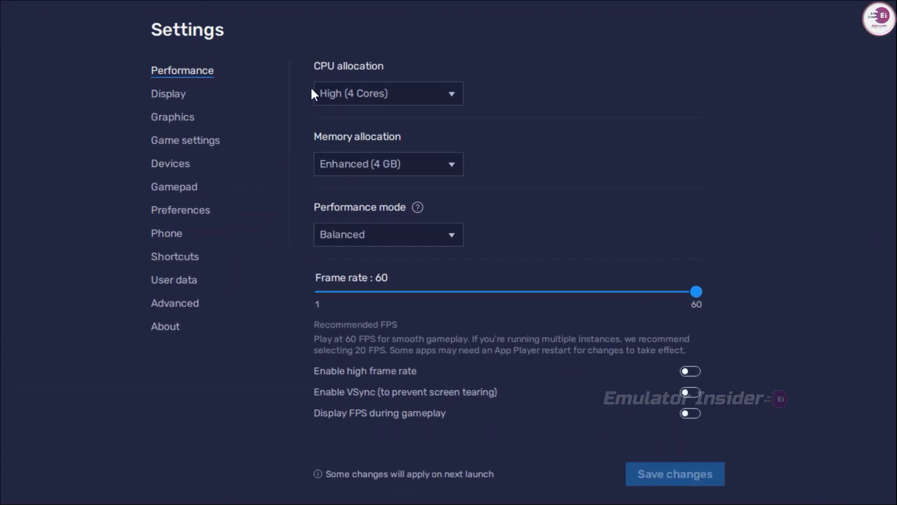
left_click(354, 95)
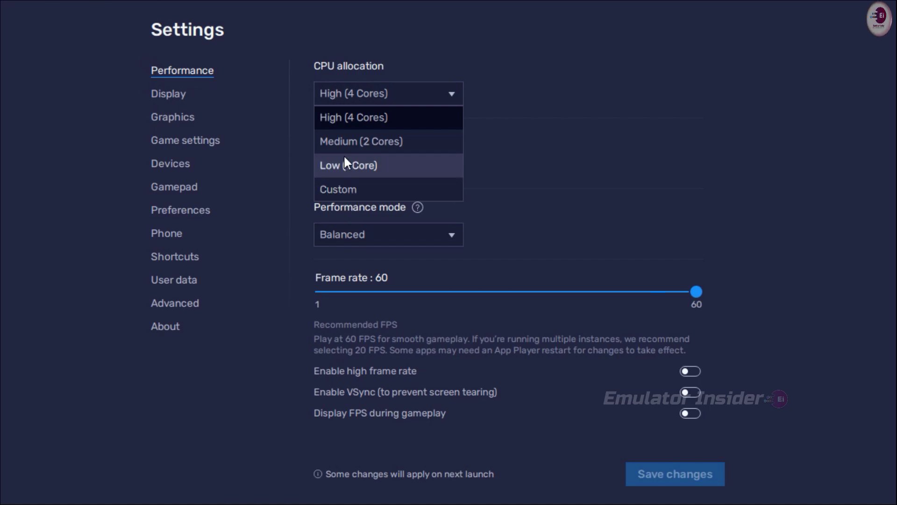
left_click(342, 112)
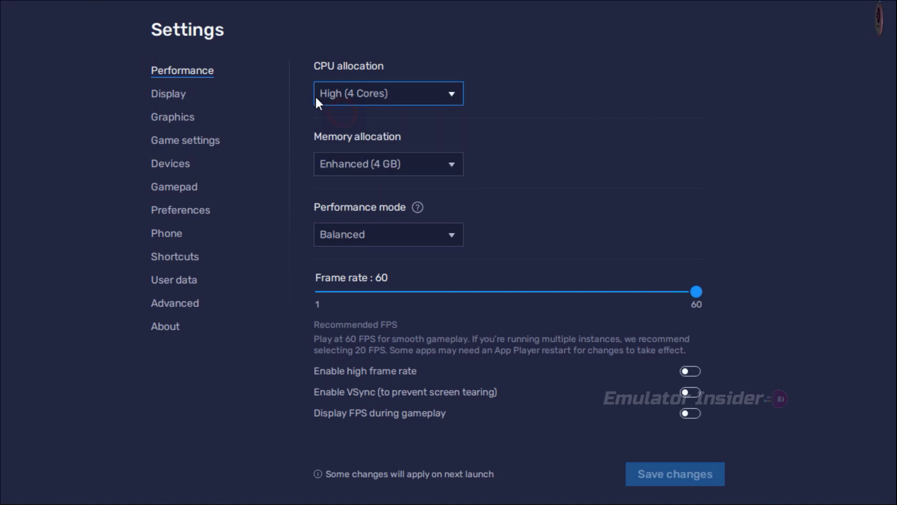
left_click(372, 164)
left_click(340, 192)
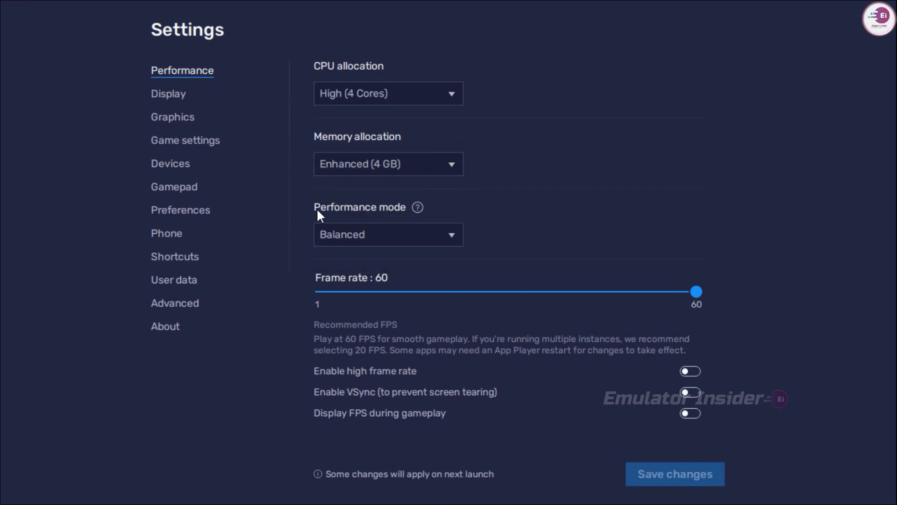
left_click(374, 234)
left_click(354, 283)
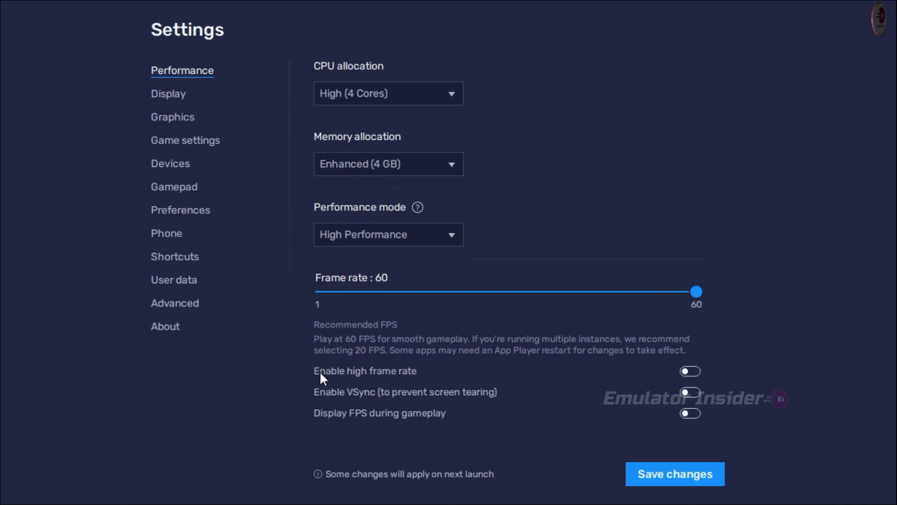
Enable high frame rate at 240 FPS with FPS displayed during gameplay, and save the changes with a restart
left_click(694, 374)
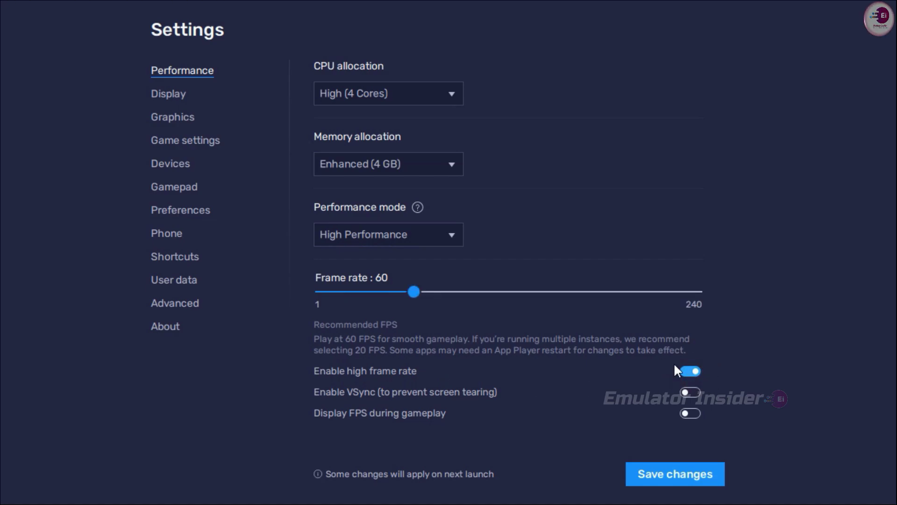
left_click_drag(423, 294, 768, 294)
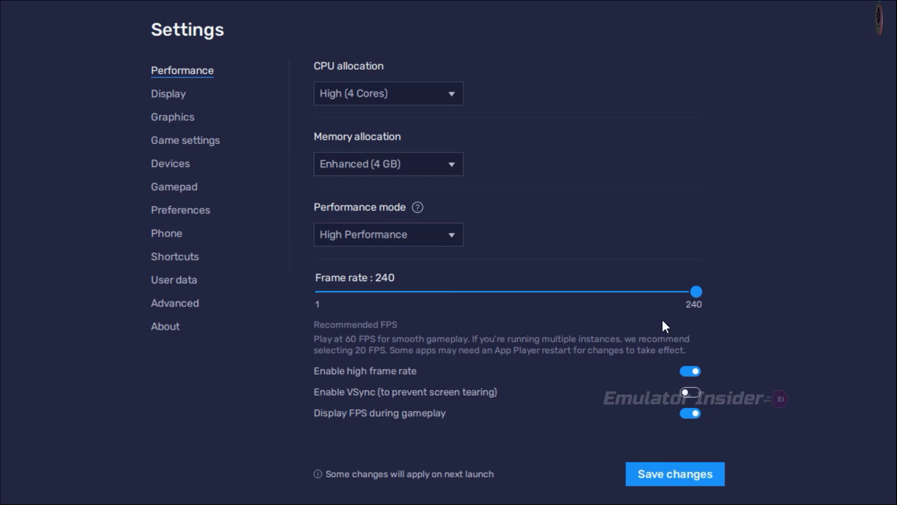
left_click(664, 475)
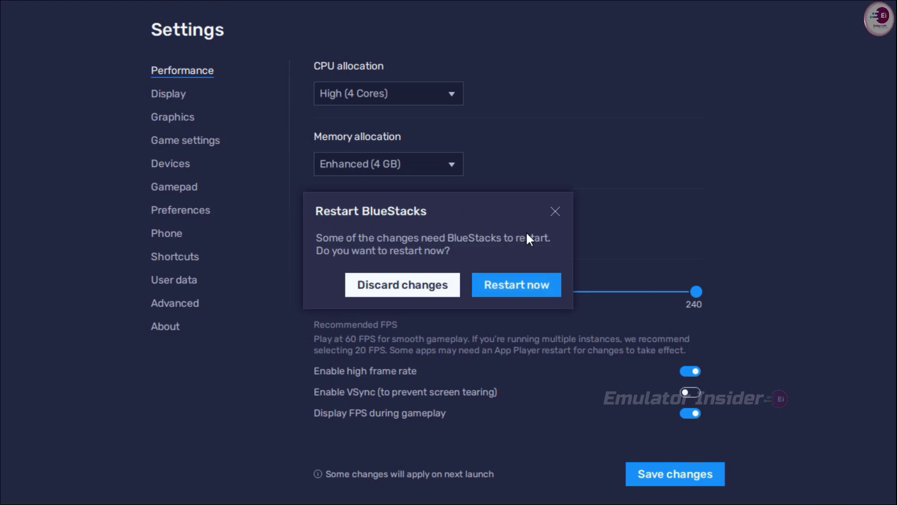
left_click(516, 284)
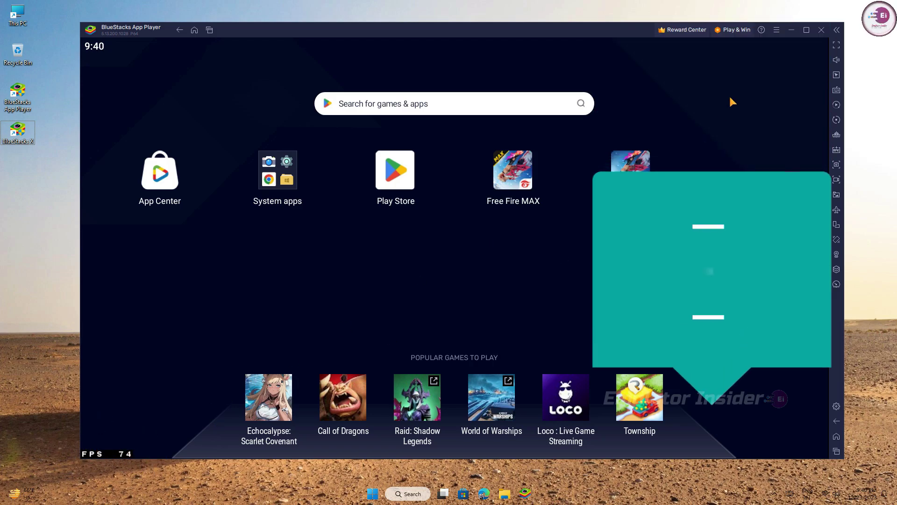
Reopen the settings and examine the display resolution, pixel density, mouse cursor style and interface scaling options
left_click(777, 30)
left_click(768, 51)
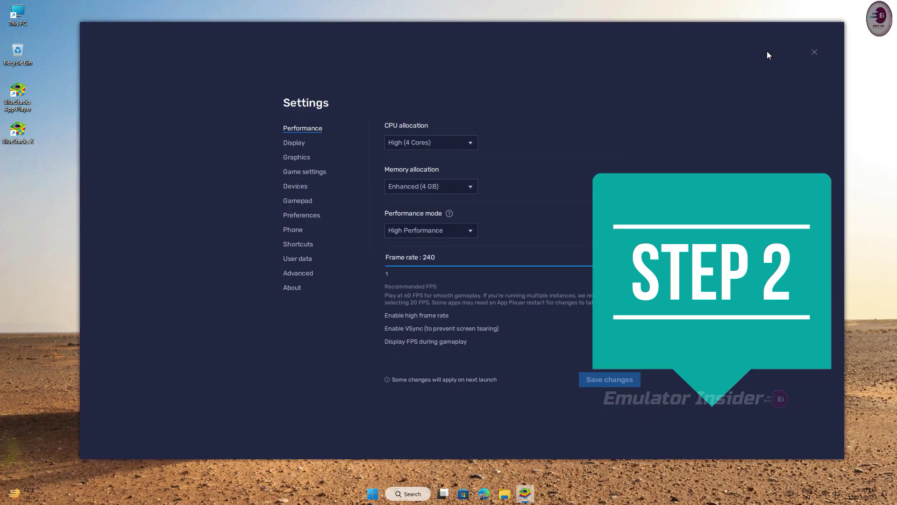
left_click(294, 144)
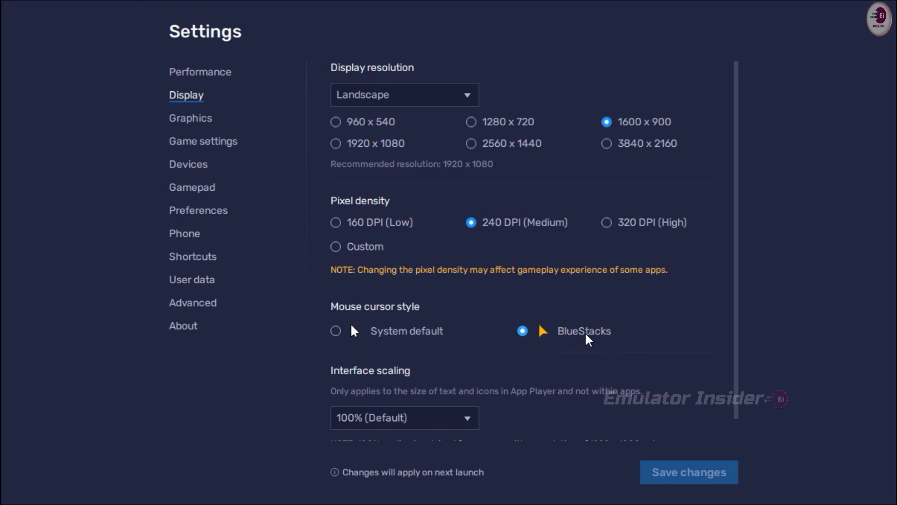
scroll(460, 308, "down", 1)
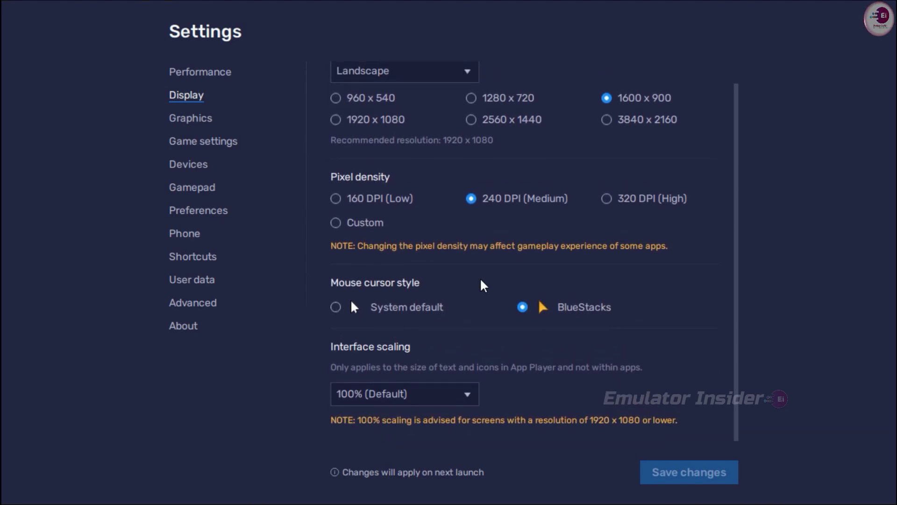
In the Graphics settings, choose DirectX as the graphics renderer and Auto as the interface renderer
left_click(193, 123)
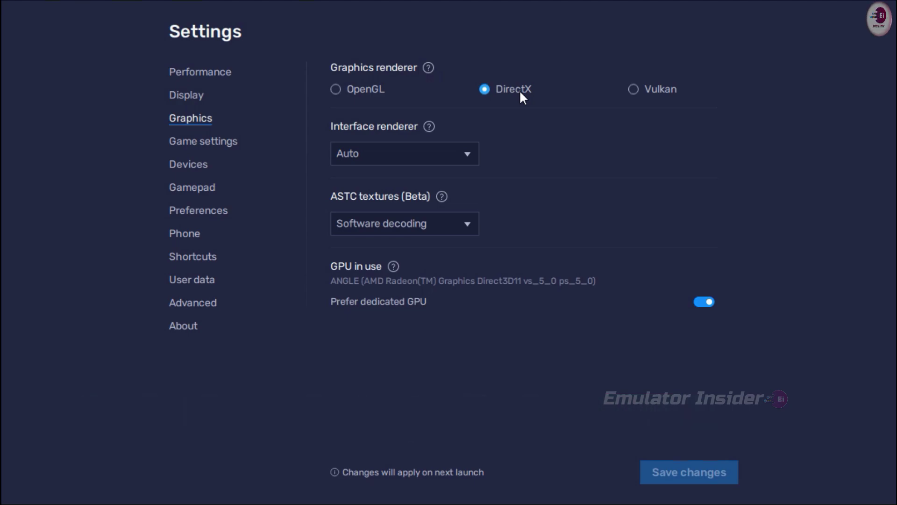
left_click(360, 92)
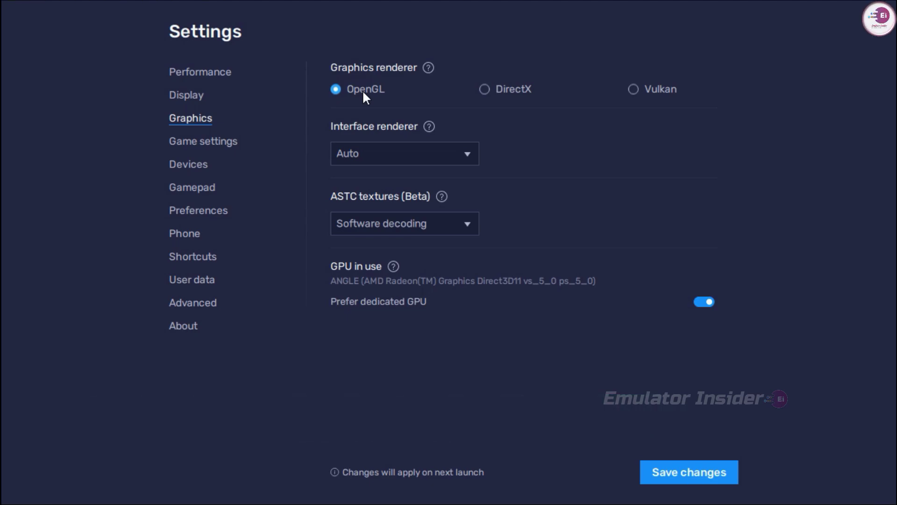
left_click(481, 89)
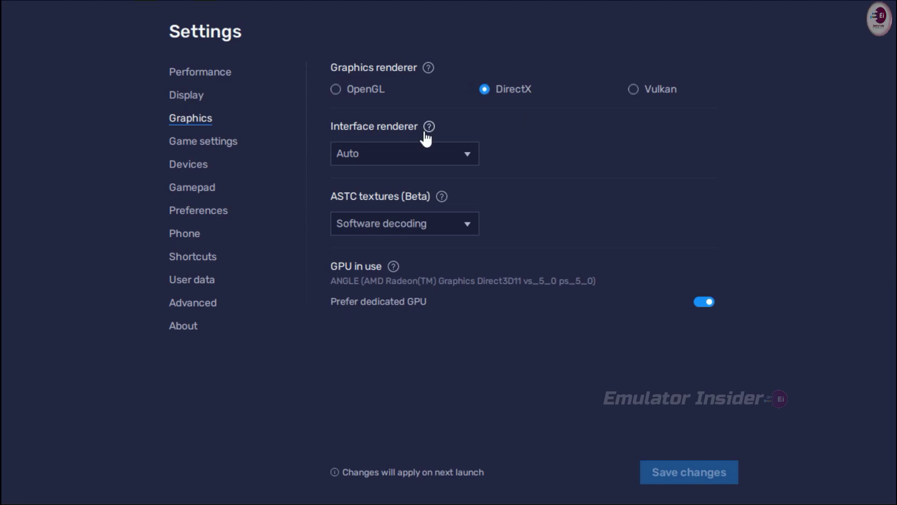
left_click(432, 149)
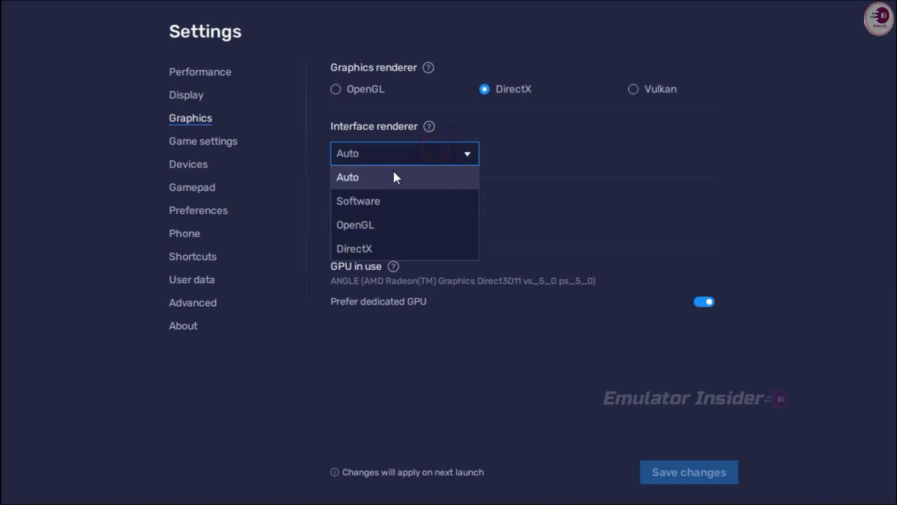
left_click(369, 177)
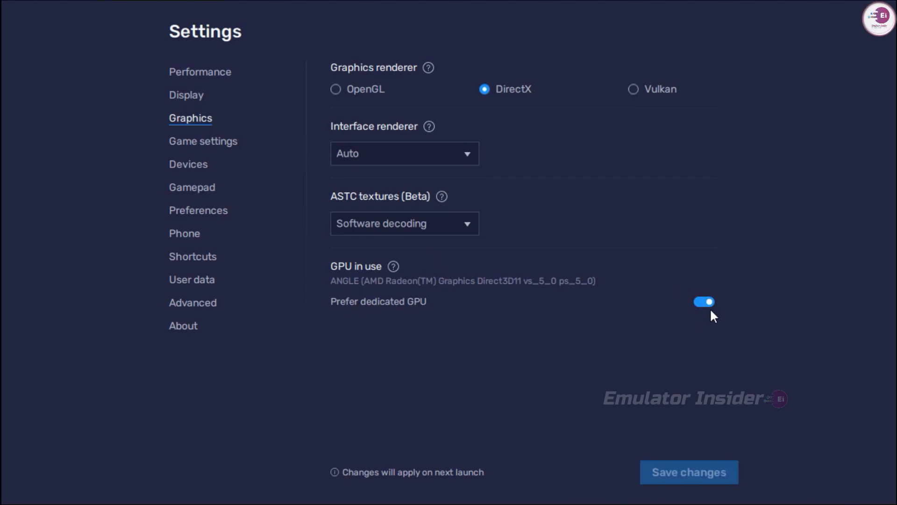
Look over the launch-in-fullscreen options, the preferred devices and the gamepad settings
left_click(226, 140)
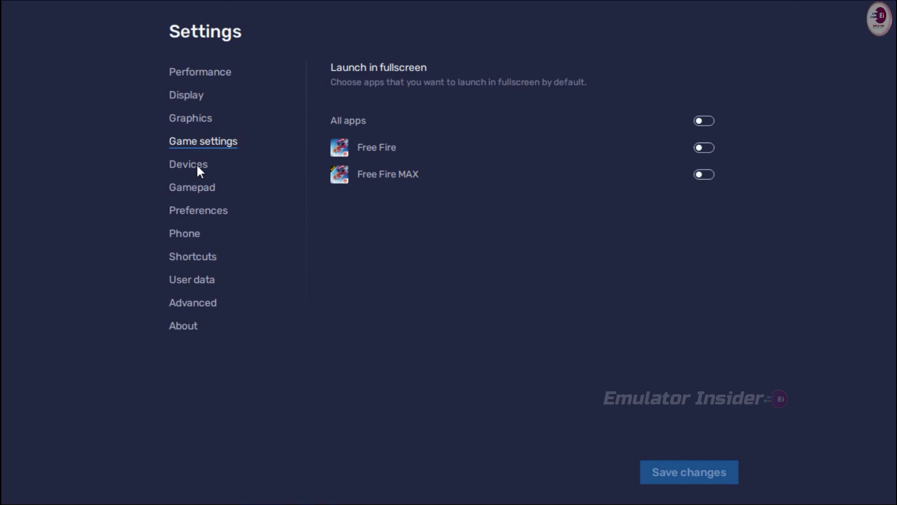
left_click(701, 121)
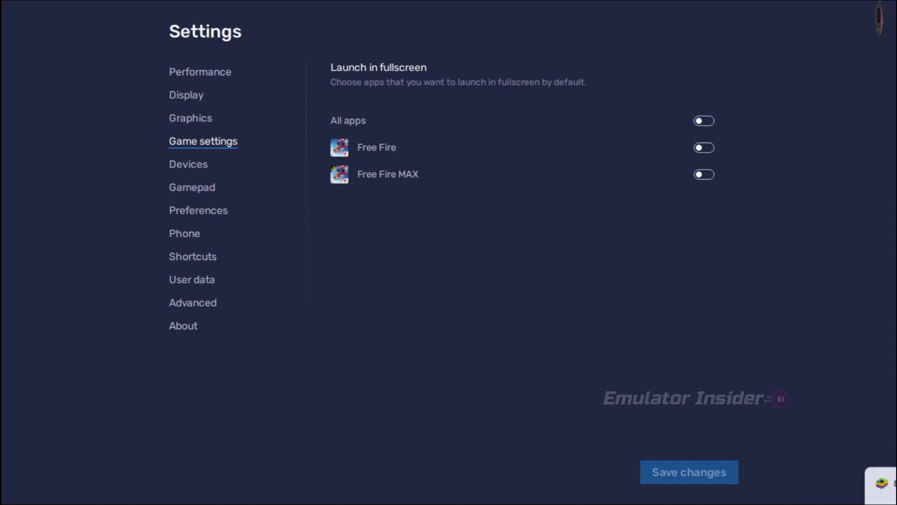
left_click(189, 164)
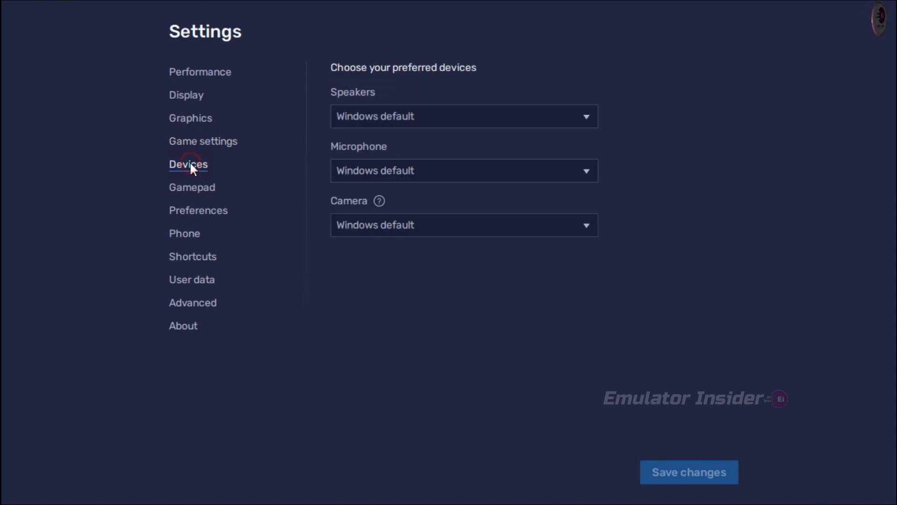
left_click(192, 186)
In Preferences, switch the option to show ads during gameplay on and back off
left_click(203, 216)
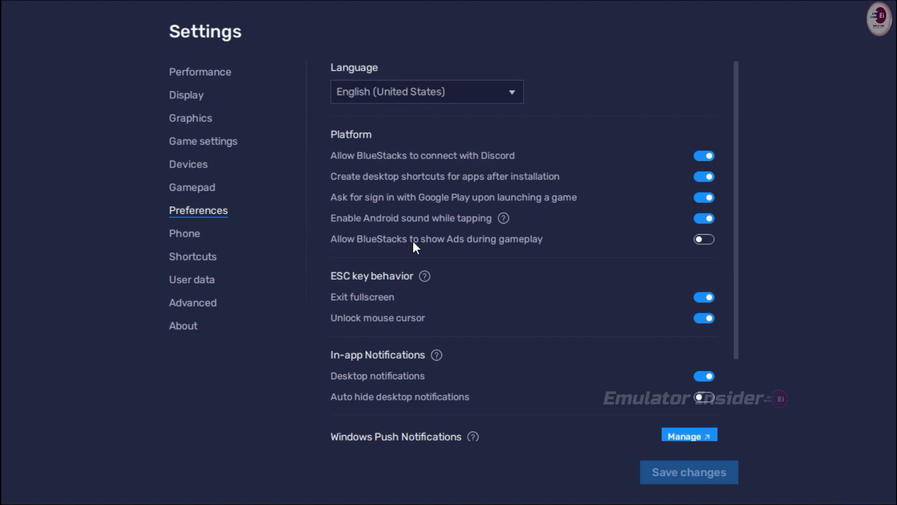
left_click(704, 239)
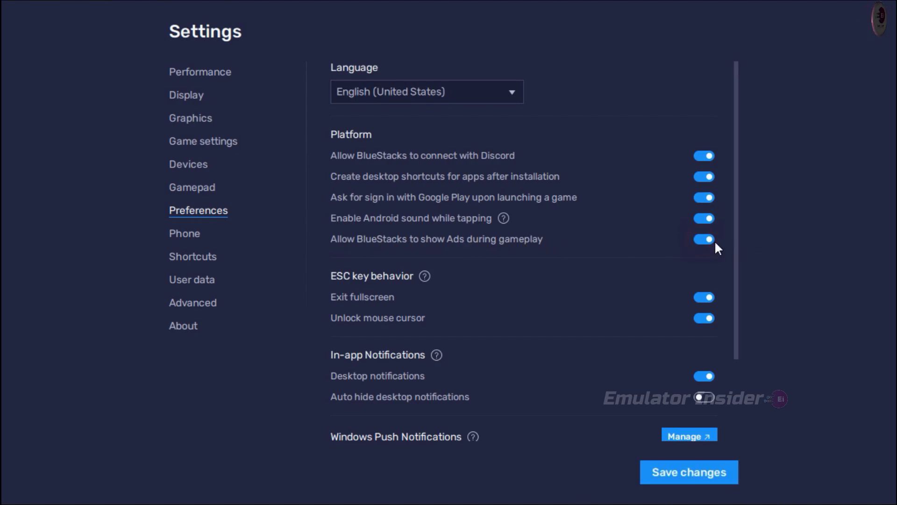
left_click(710, 239)
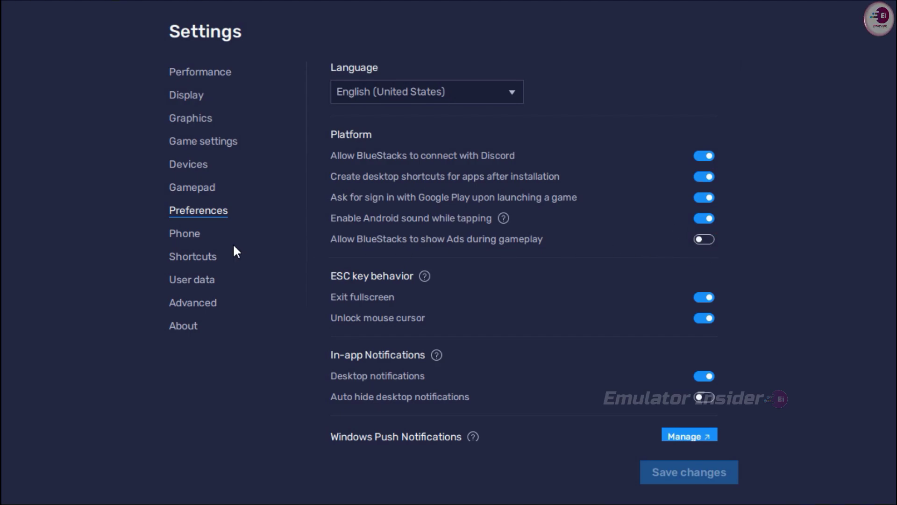
In the Phone settings, look through the predefined device profiles and select Asus ROG 2
left_click(173, 235)
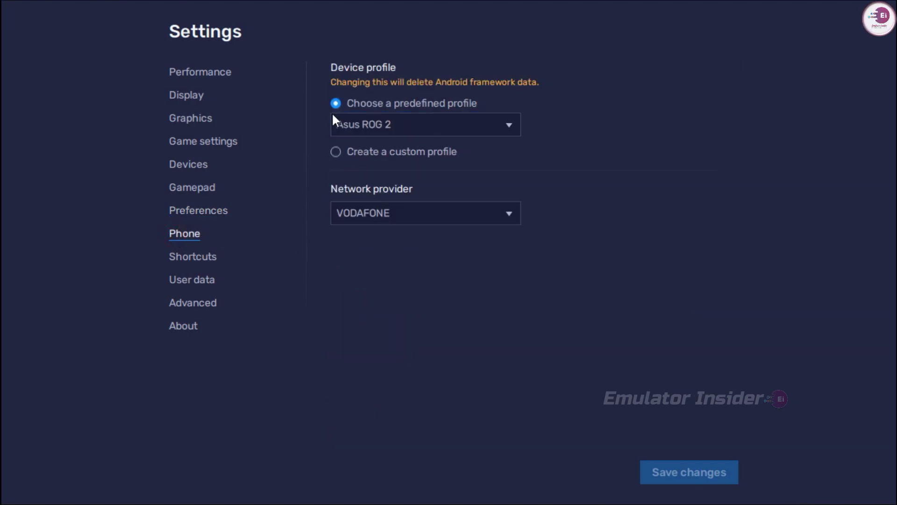
left_click(459, 123)
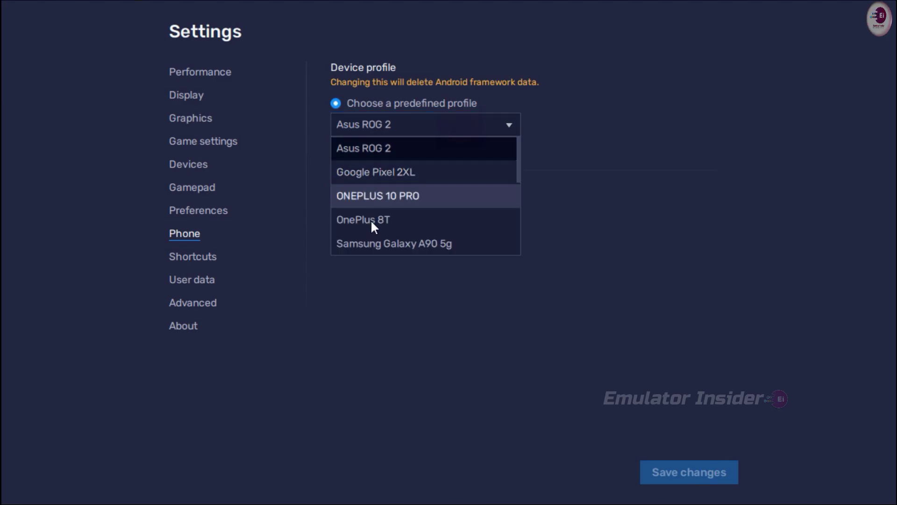
scroll(374, 234, "down", 2)
scroll(369, 224, "up", 2)
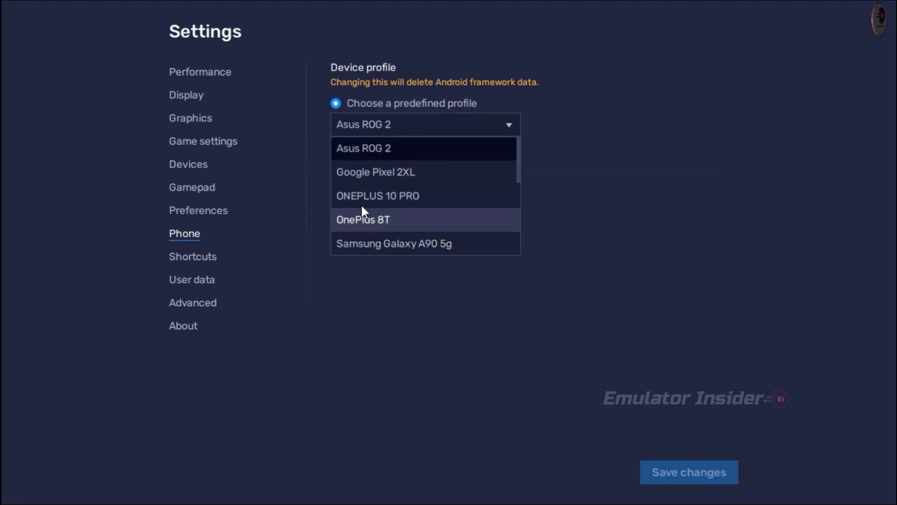
left_click(341, 146)
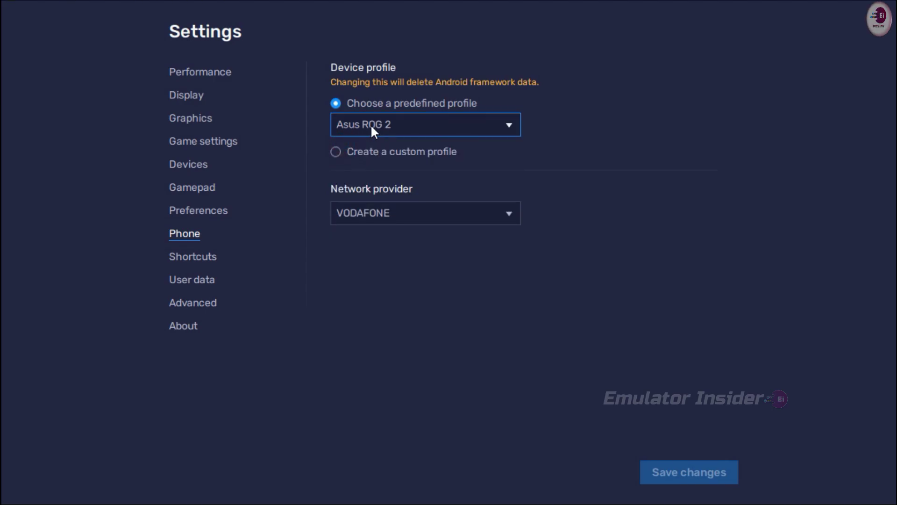
Look over the Shortcuts, User data, Advanced and About settings, and return to the Performance settings
left_click(203, 255)
left_click(206, 280)
left_click(212, 307)
left_click(193, 330)
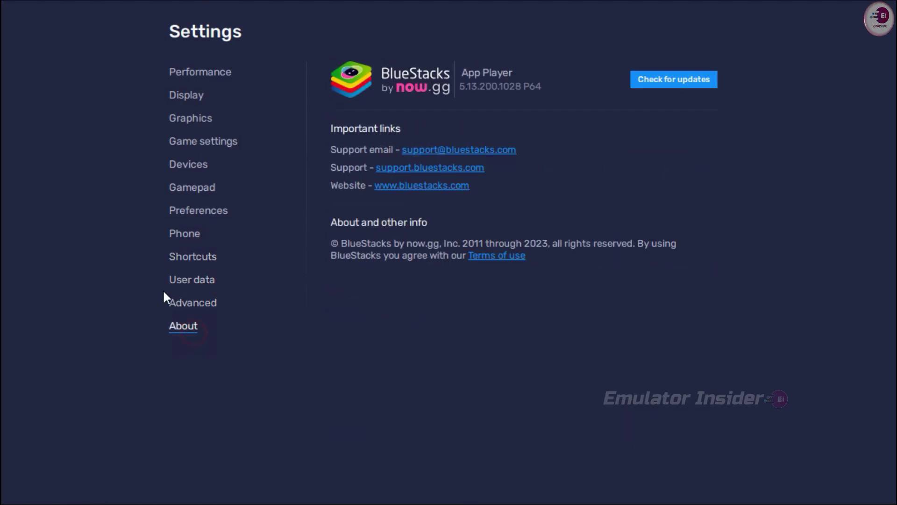
left_click(216, 73)
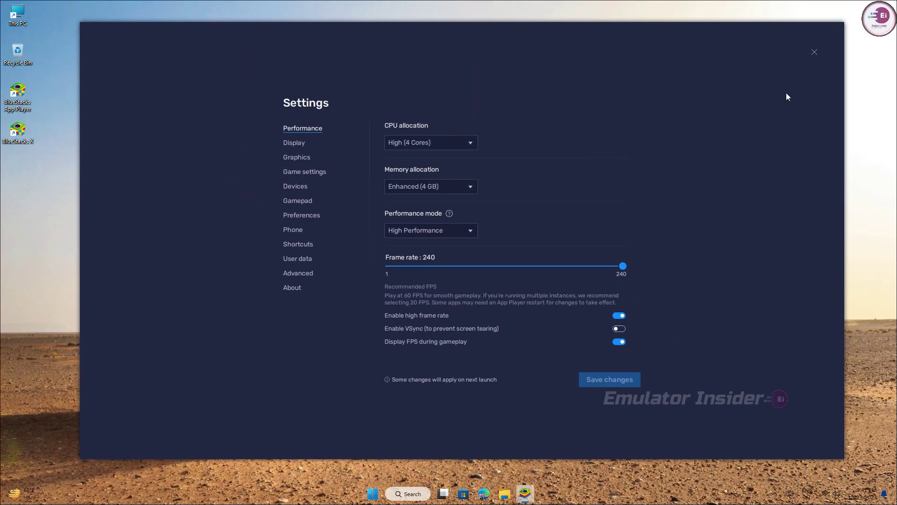
Close the emulator's settings and exit BlueStacks App Player, confirming the exit
left_click(814, 52)
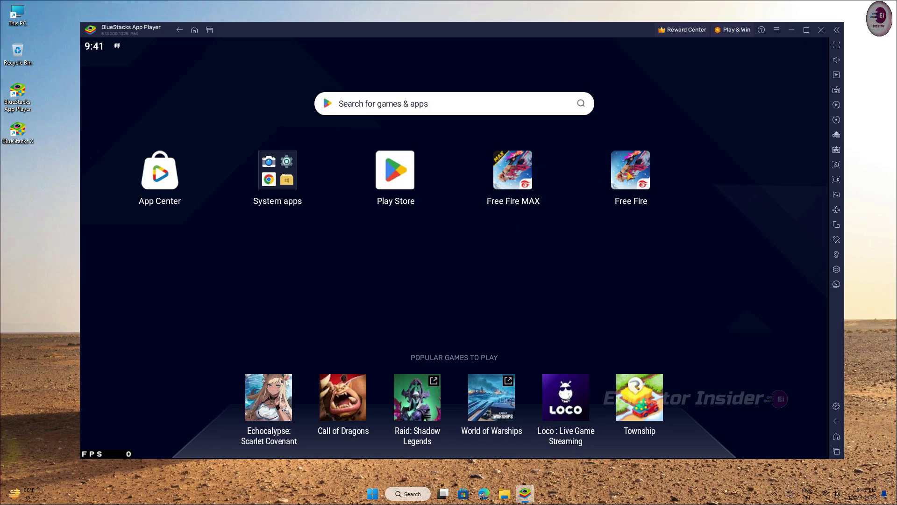
left_click(821, 30)
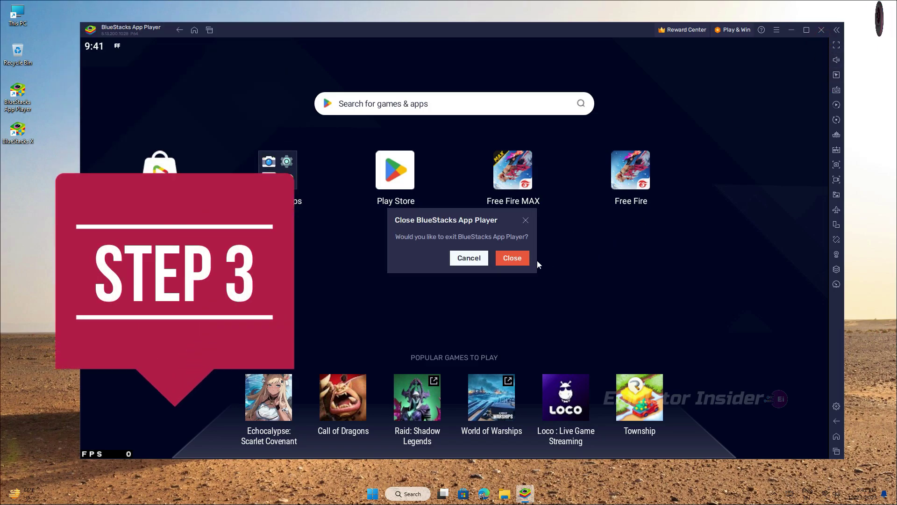
left_click(521, 260)
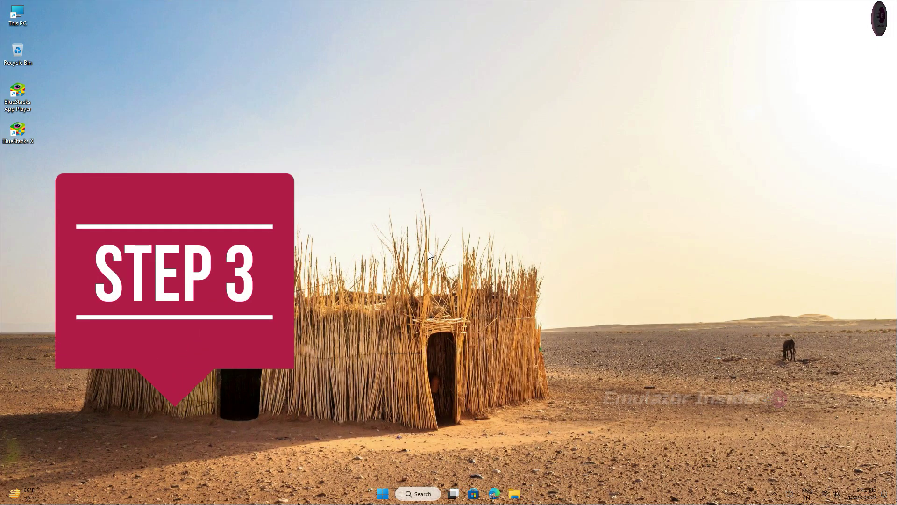
Search Windows for "graphics settings", open the Graphics settings page and look through its app list
left_click(412, 493)
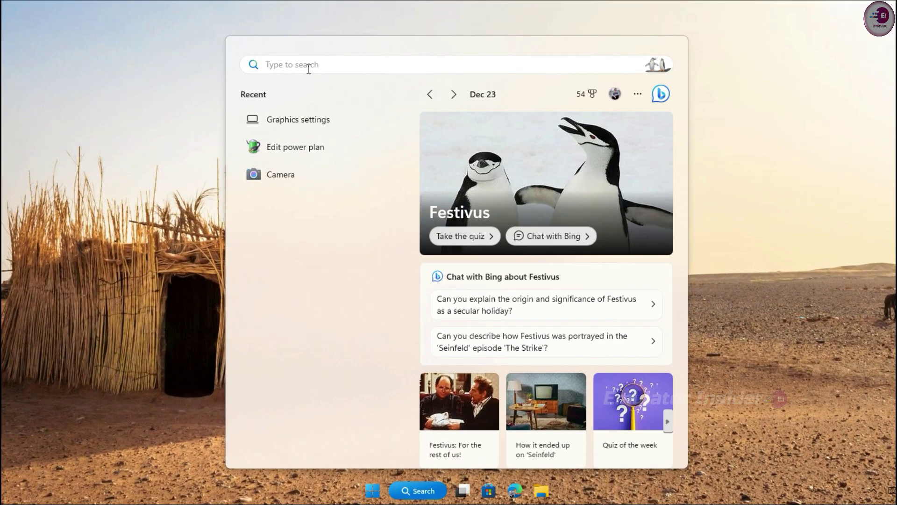
type("graphics s")
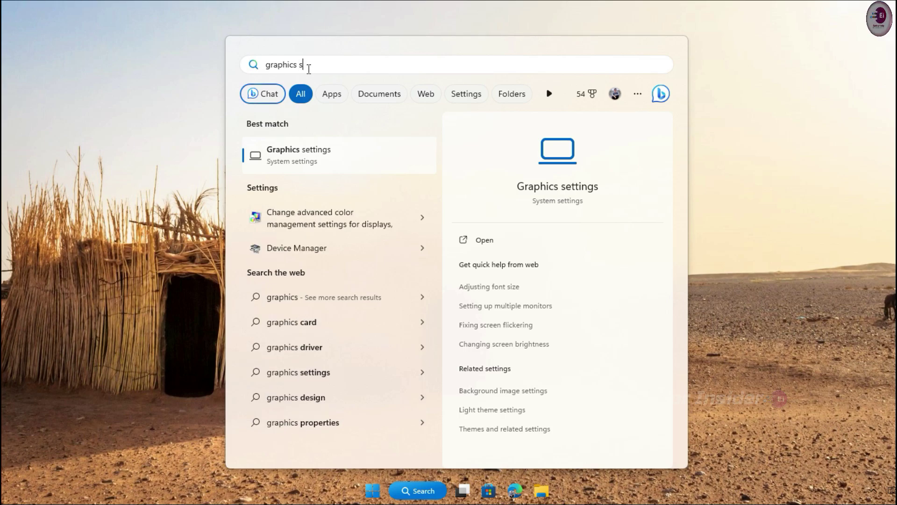
type("ettings")
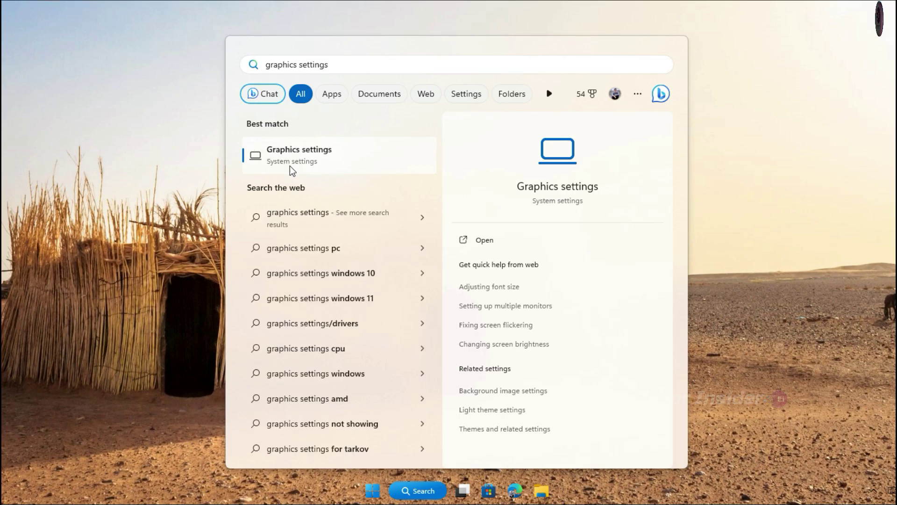
left_click(318, 161)
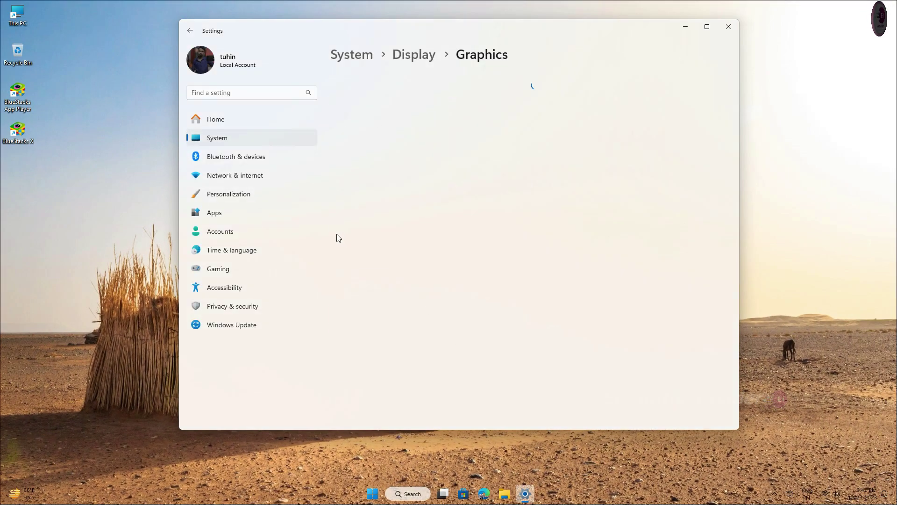
left_click_drag(482, 44, 477, 73)
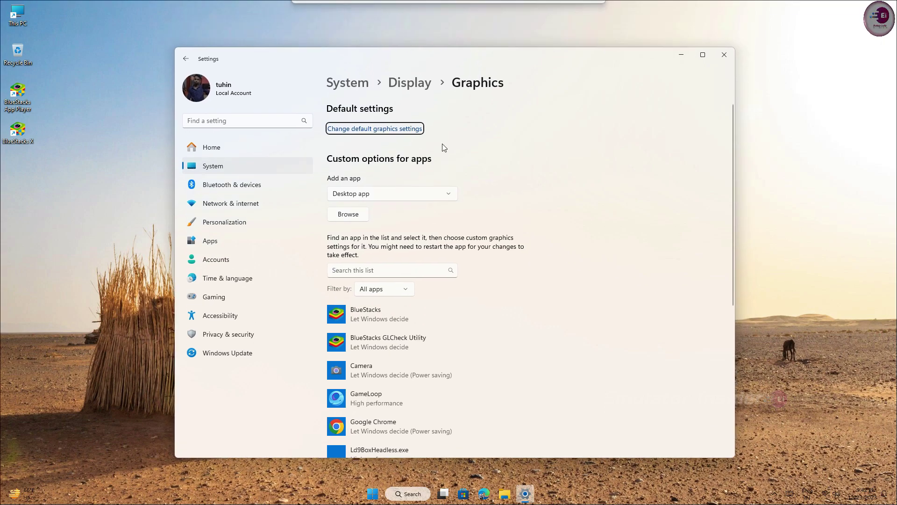
scroll(422, 229, "down", 3)
scroll(422, 229, "up", 3)
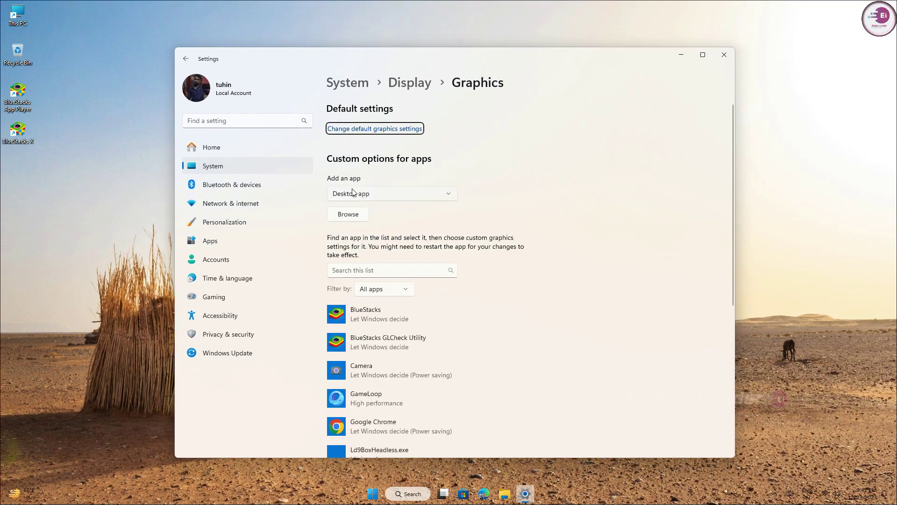
Try to add the BlueStacks App Player desktop shortcut as a desktop app under the custom graphics options
left_click(339, 196)
left_click(356, 198)
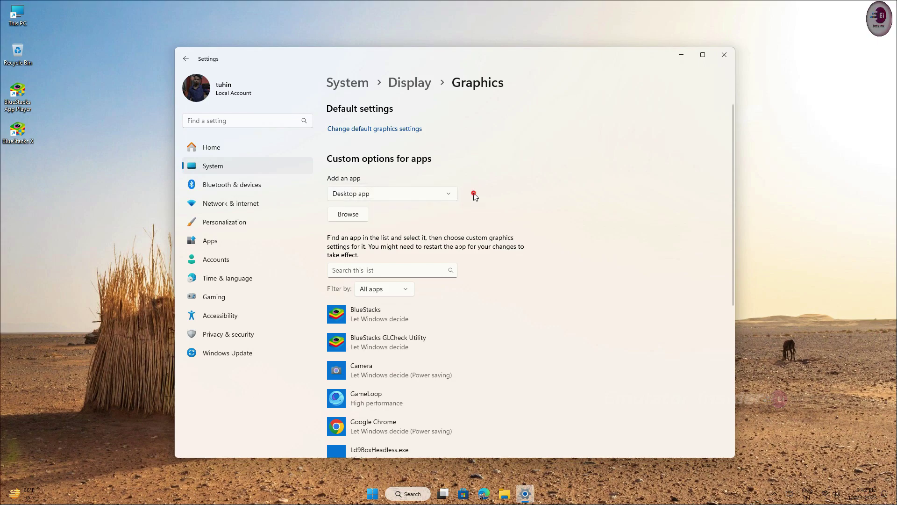
left_click(346, 214)
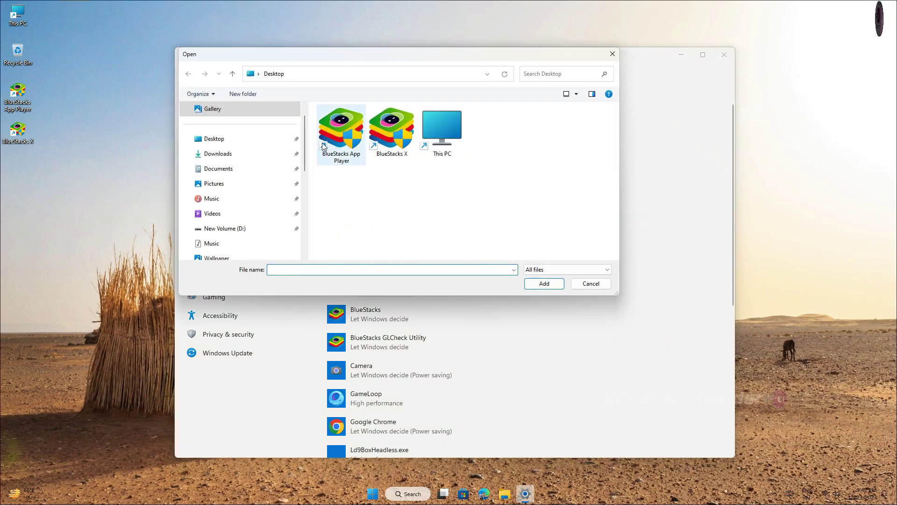
left_click_drag(73, 77, 68, 168)
left_click(351, 116)
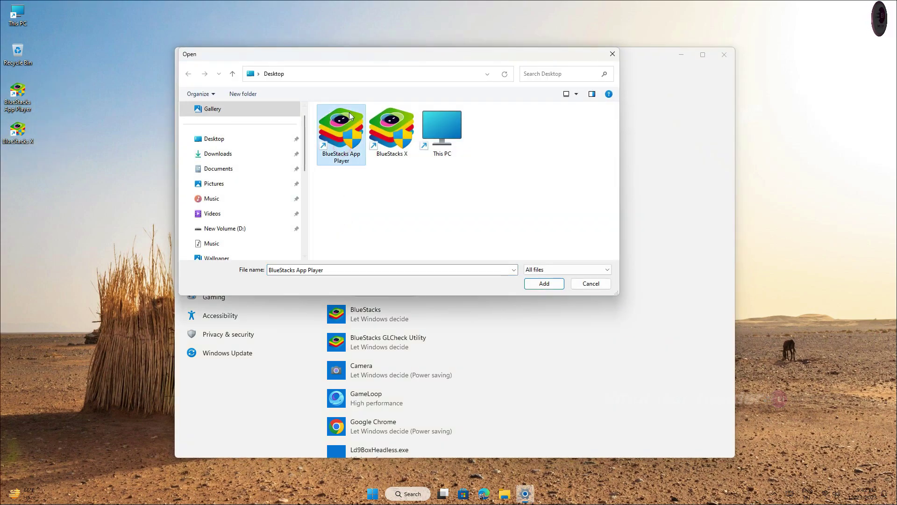
left_click(539, 284)
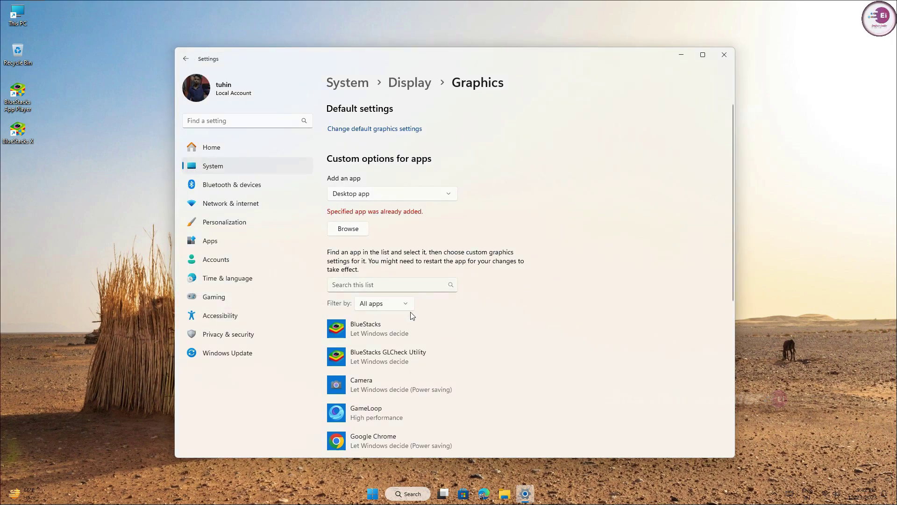
Set the graphics preference of BlueStacks to High performance and save it
scroll(535, 316, "down", 3)
left_click(369, 222)
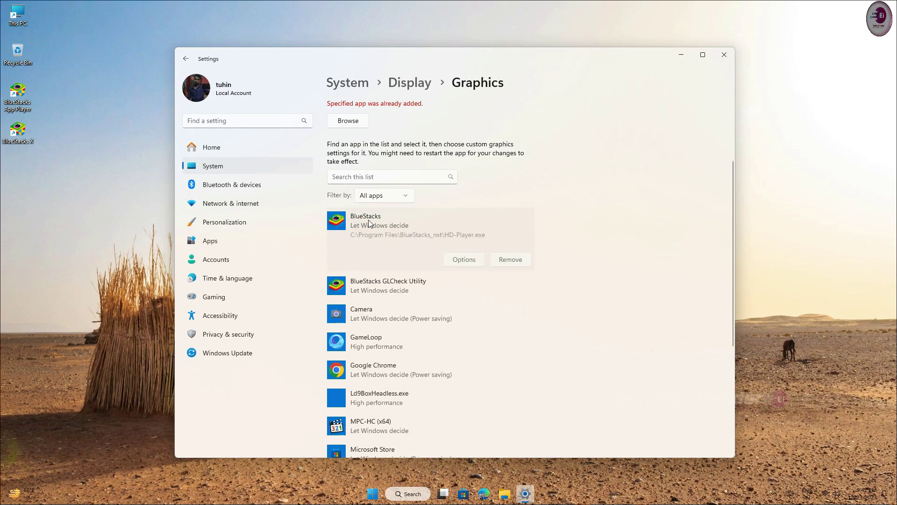
left_click(464, 259)
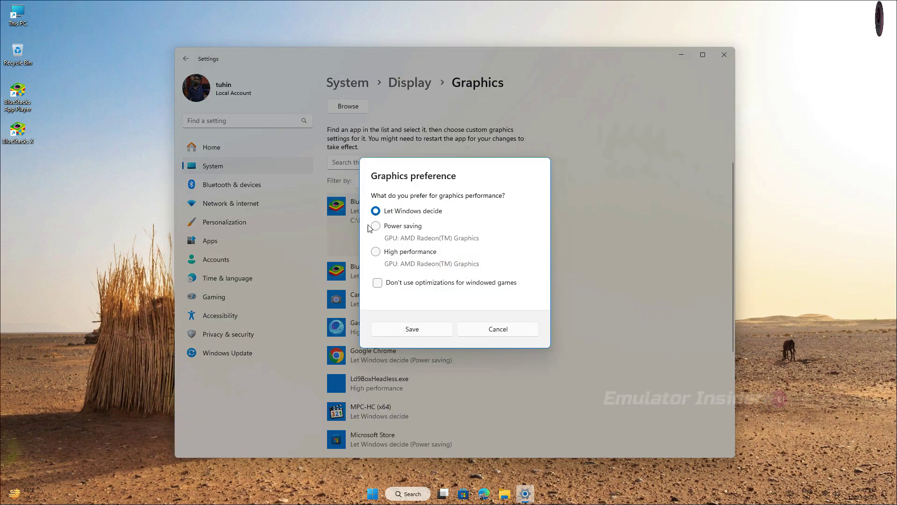
left_click(393, 255)
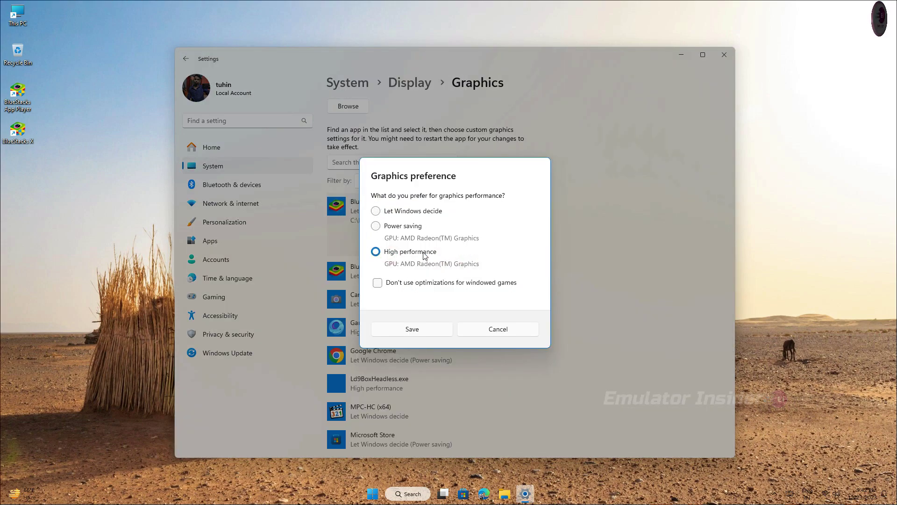
left_click(427, 330)
Set the graphics preference of BlueStacks GLCheck Utility to High performance and save it
left_click(377, 270)
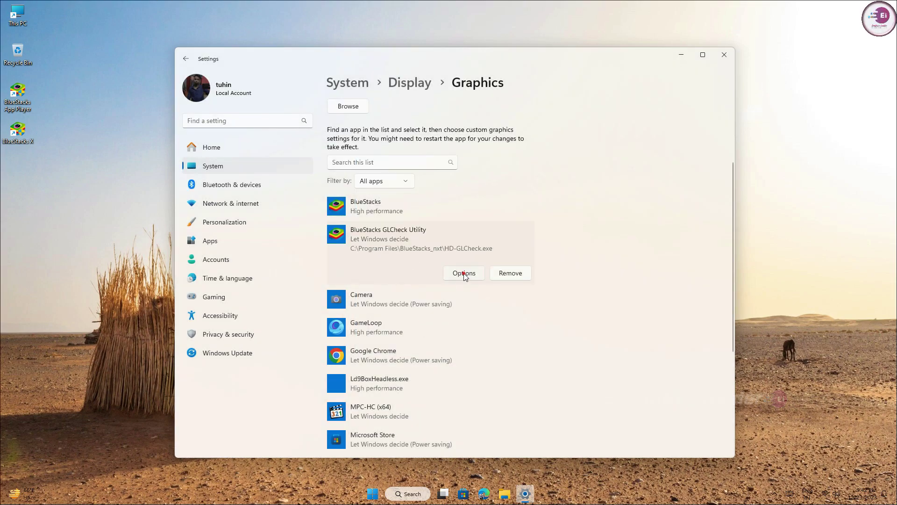
left_click(464, 274)
left_click(393, 252)
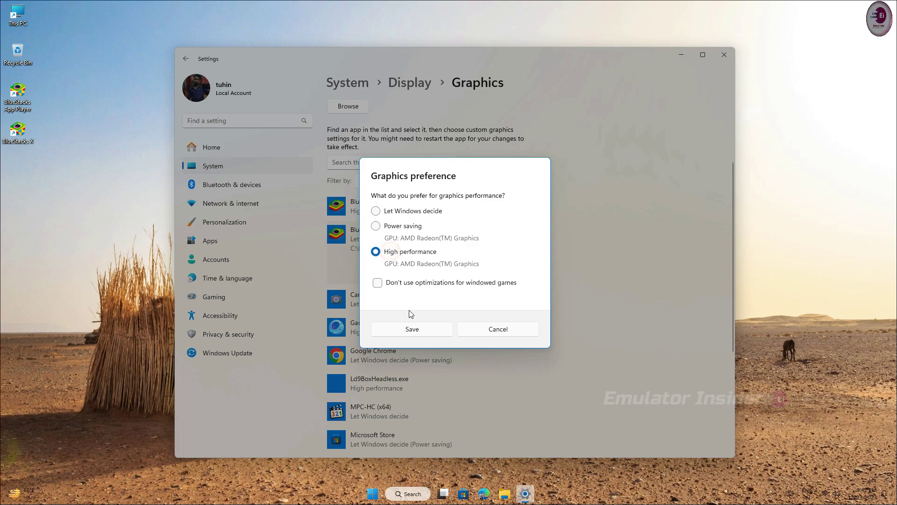
left_click(414, 330)
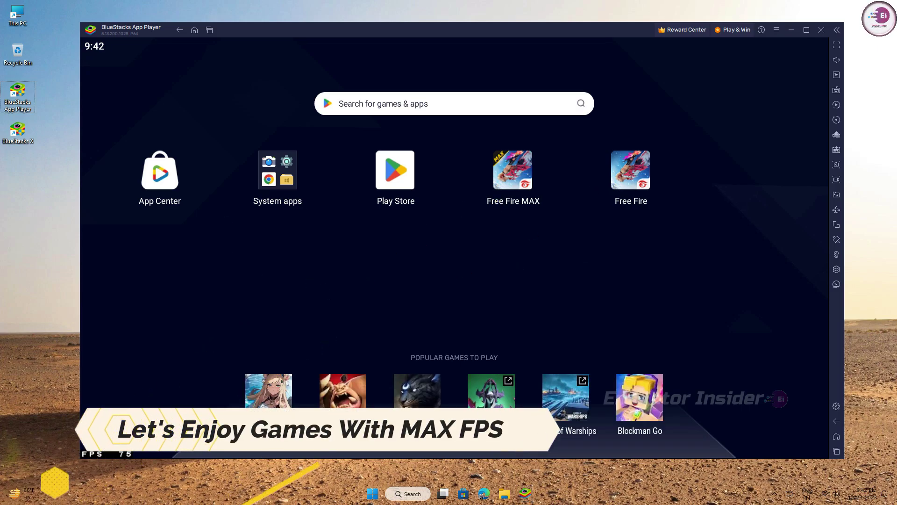
Launch Free Fire in BlueStacks and test it in the shooting range by jumping the barrier and firing at a target through the scope
left_click(631, 185)
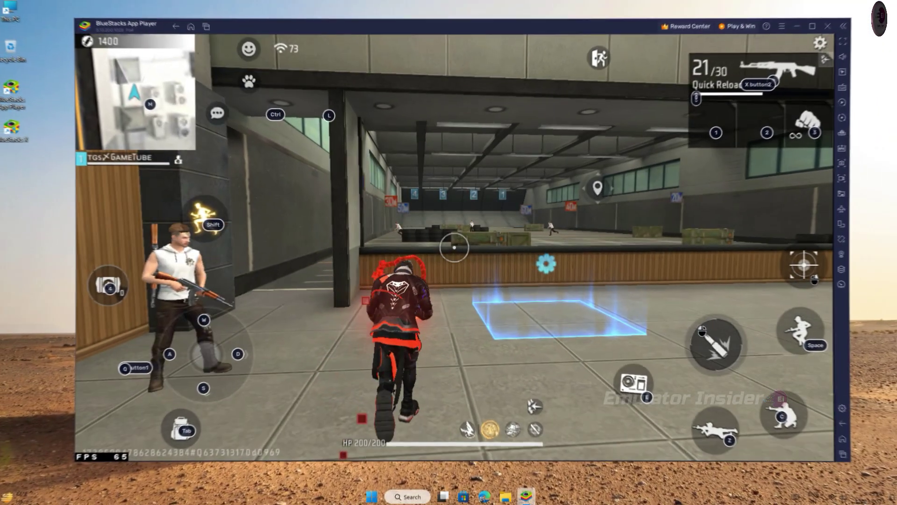
key("w")
key("space")
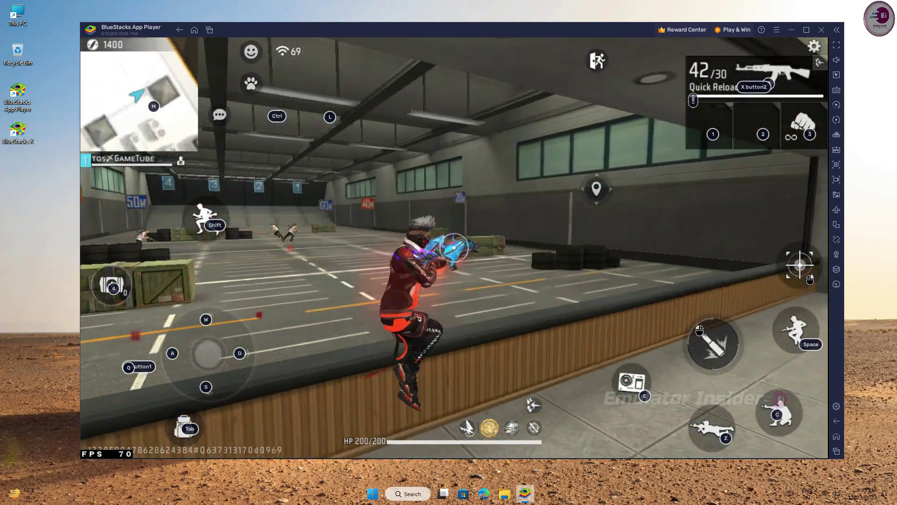
right_click(453, 248)
left_click(454, 248)
left_click(454, 248)
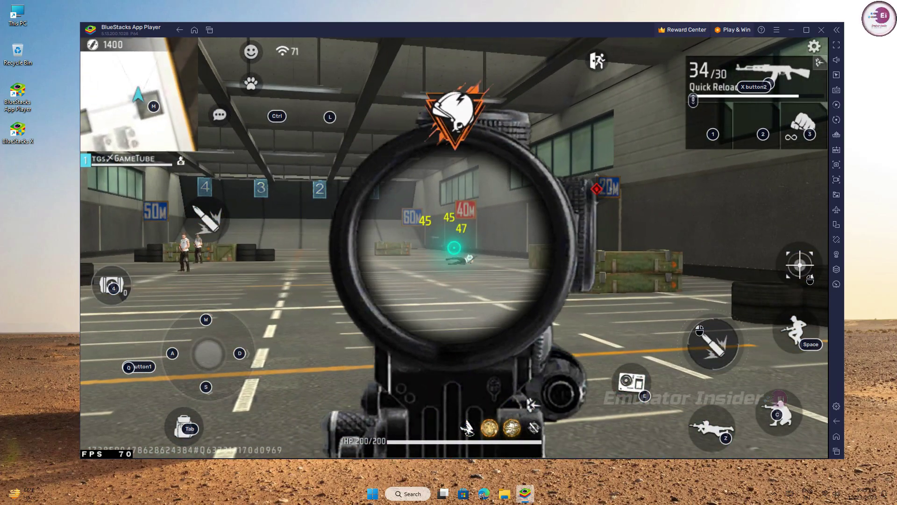
right_click(454, 248)
Switch from the rifle to bare fists and run through the training hall
key("w")
scroll(454, 248, "up", 1)
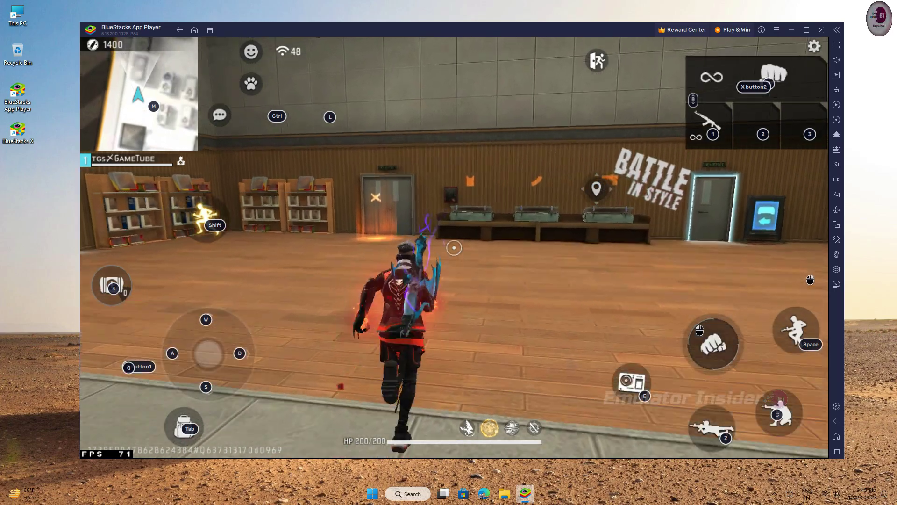
key("w")
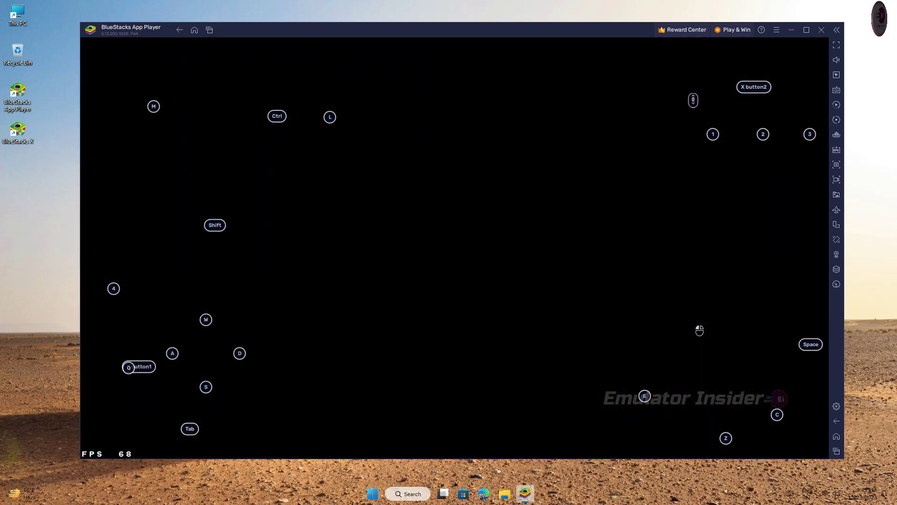
Test the gameplay in a live match by shooting opponents with the rifle and running into a building
key("w")
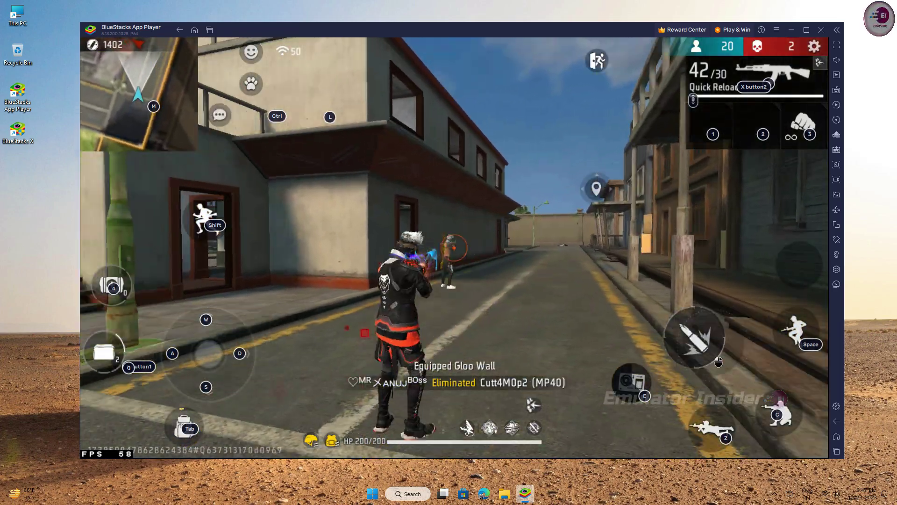
left_click(719, 362)
left_click(718, 361)
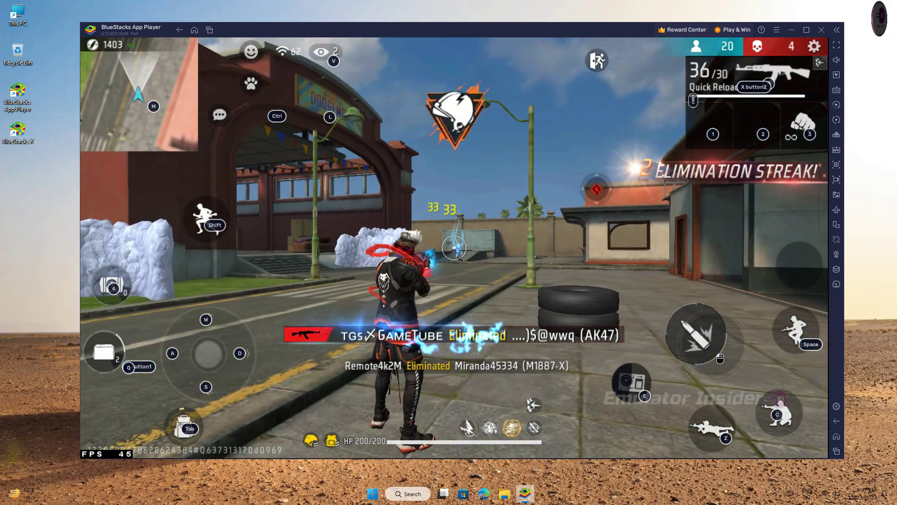
key("w")
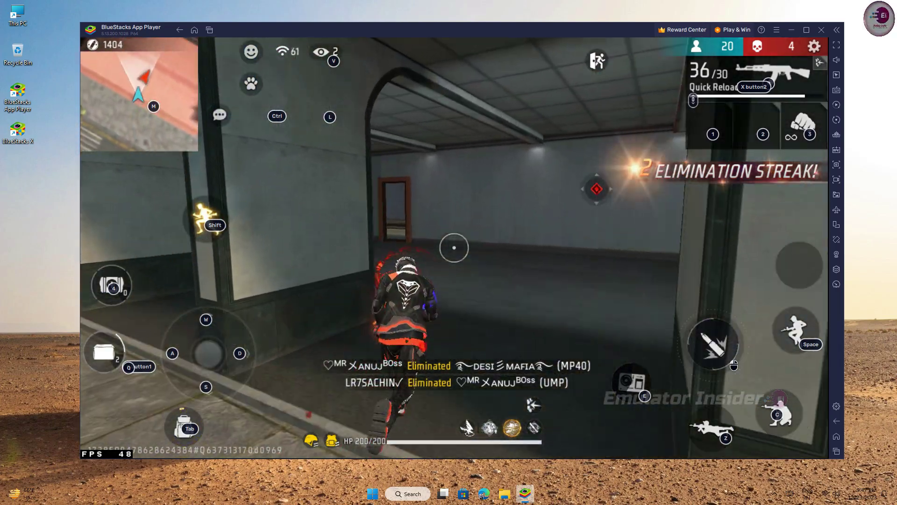